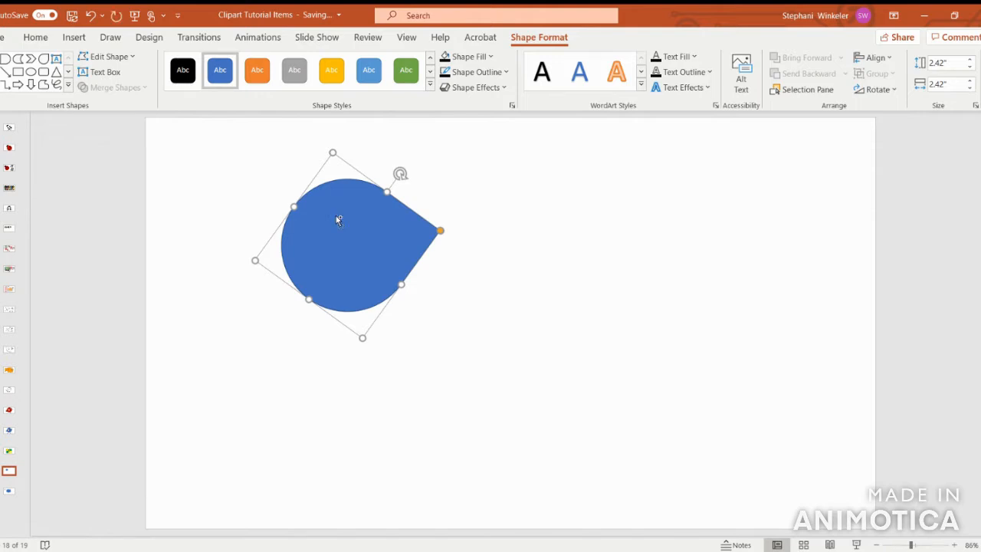
Duplicate the blue teardrop, then move and rotate the two overlapping teardrops so their points meet on one side as a wing pair.
key(ctrl+v)
drag(336, 218, 347, 312)
drag(400, 229, 322, 166)
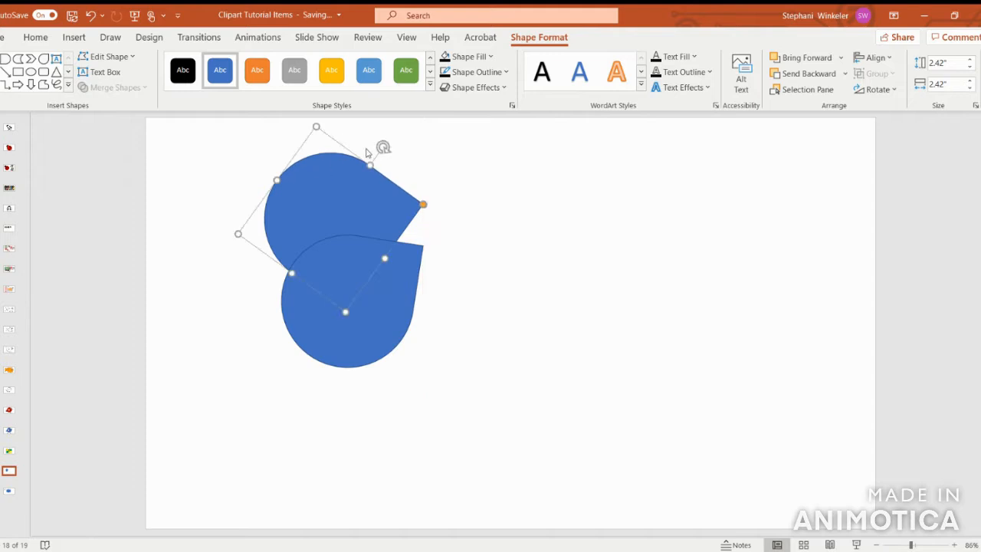
drag(381, 148, 373, 200)
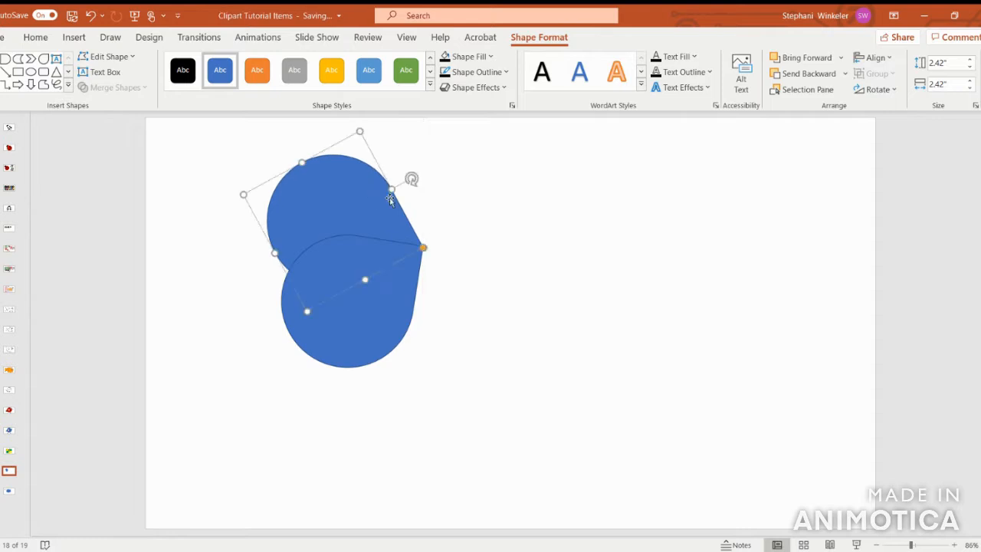
click(512, 248)
drag(376, 284, 381, 279)
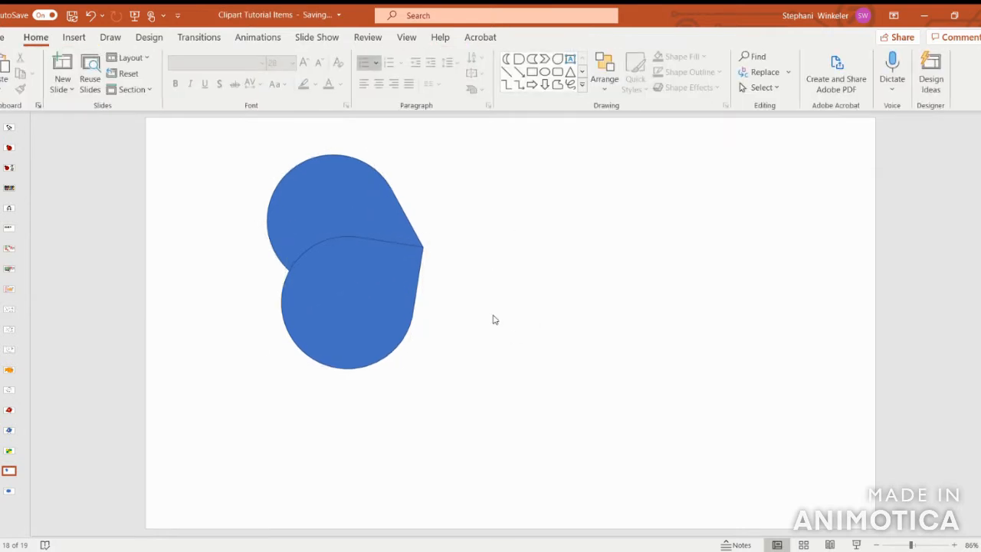
click(340, 199)
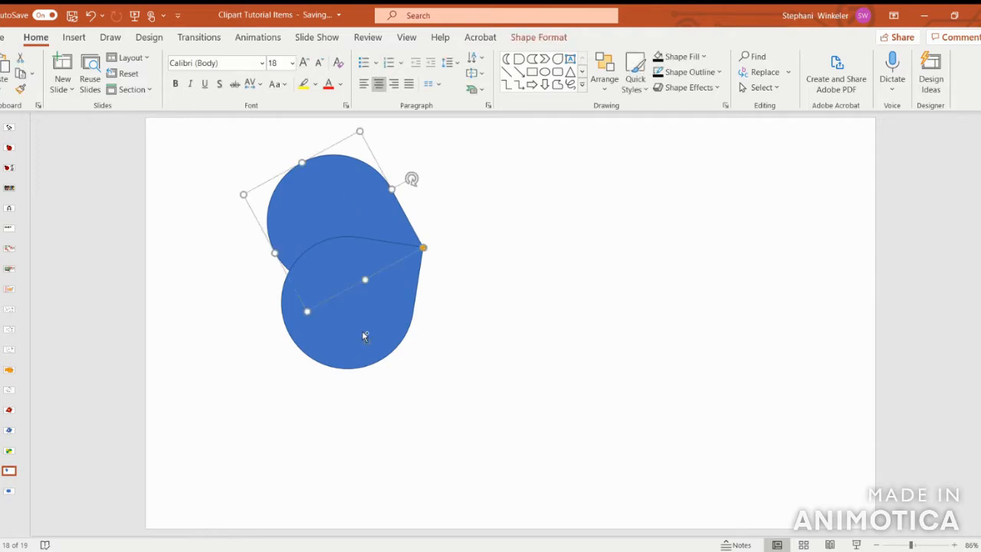
click(571, 336)
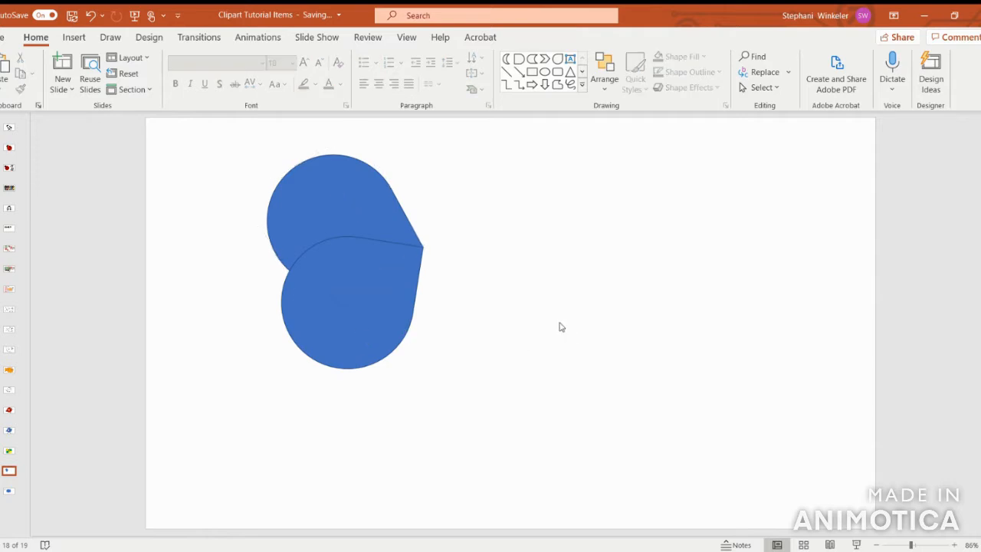
Group the two overlapping teardrops into one wing object and move it down toward the middle of the slide.
click(357, 188)
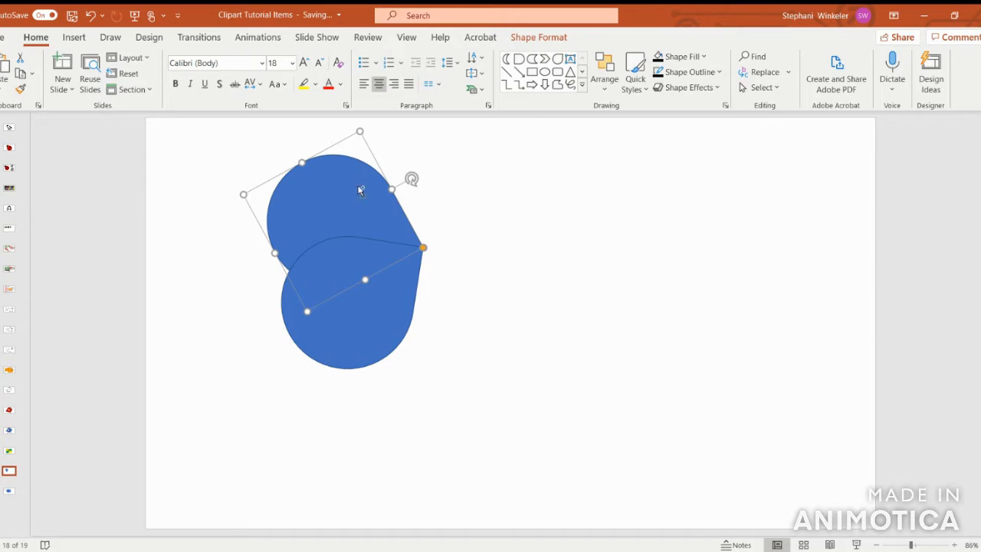
shift+click(373, 320)
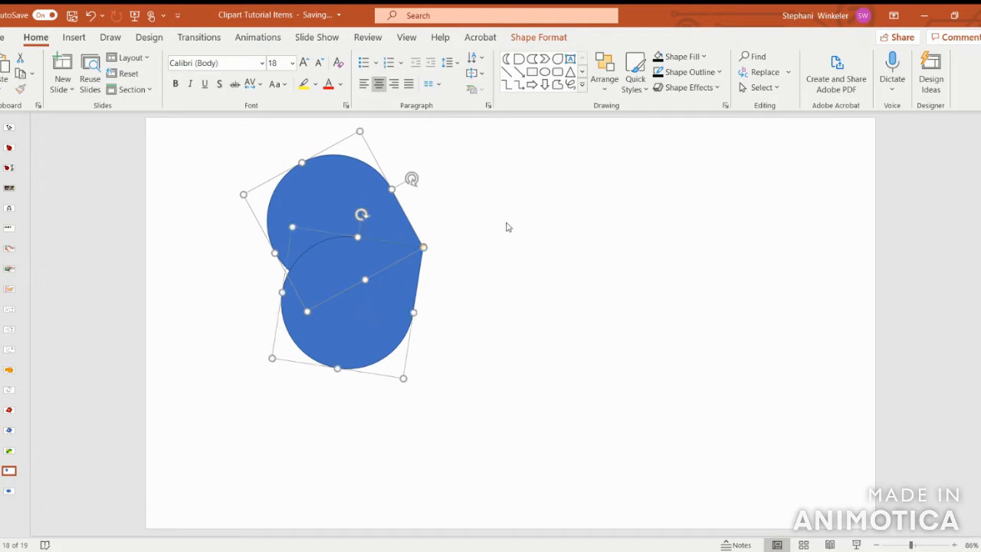
click(554, 39)
click(878, 75)
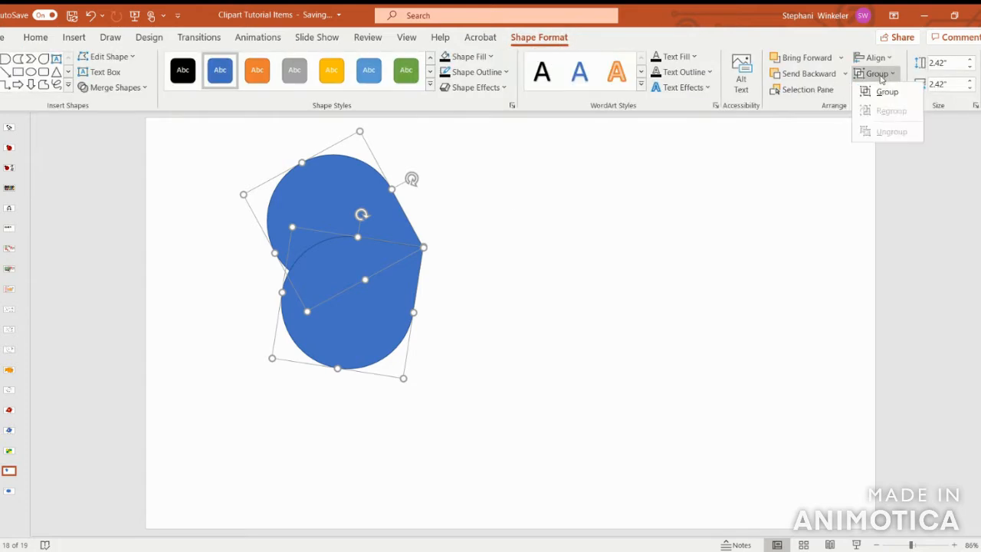
click(886, 91)
drag(339, 194, 370, 245)
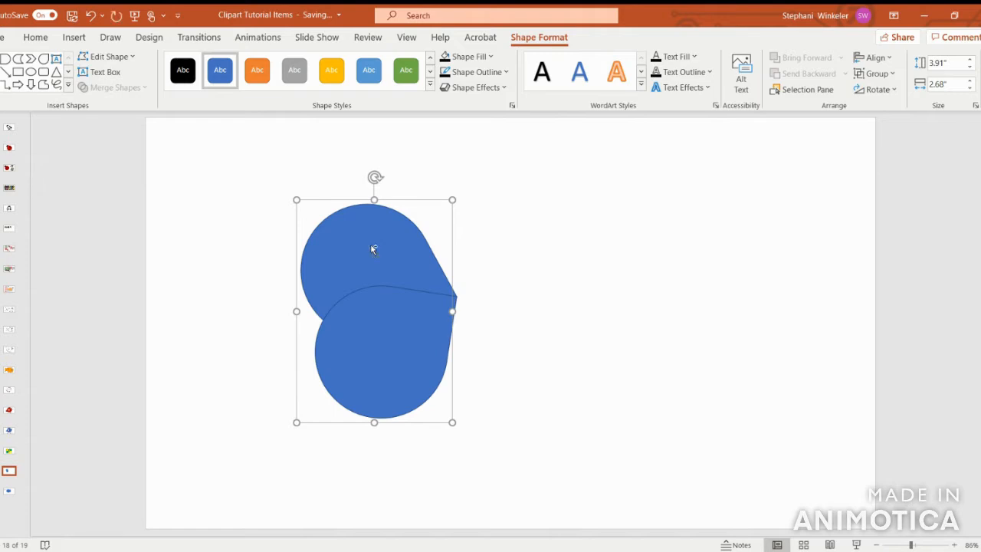
Duplicate the grouped wings, flip the copy horizontally, and place the two groups facing each other with a gap between their points.
key(ctrl+v)
drag(371, 247, 564, 227)
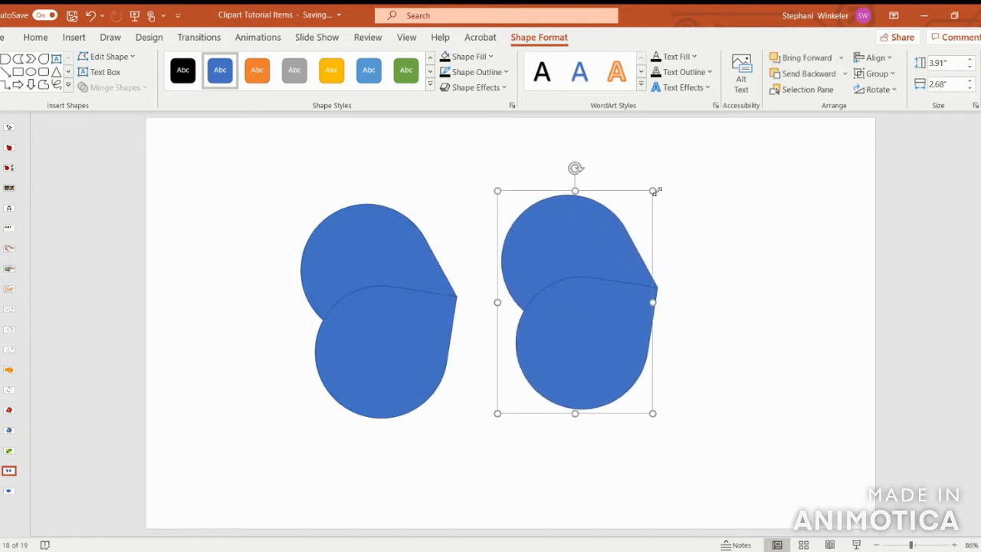
click(875, 88)
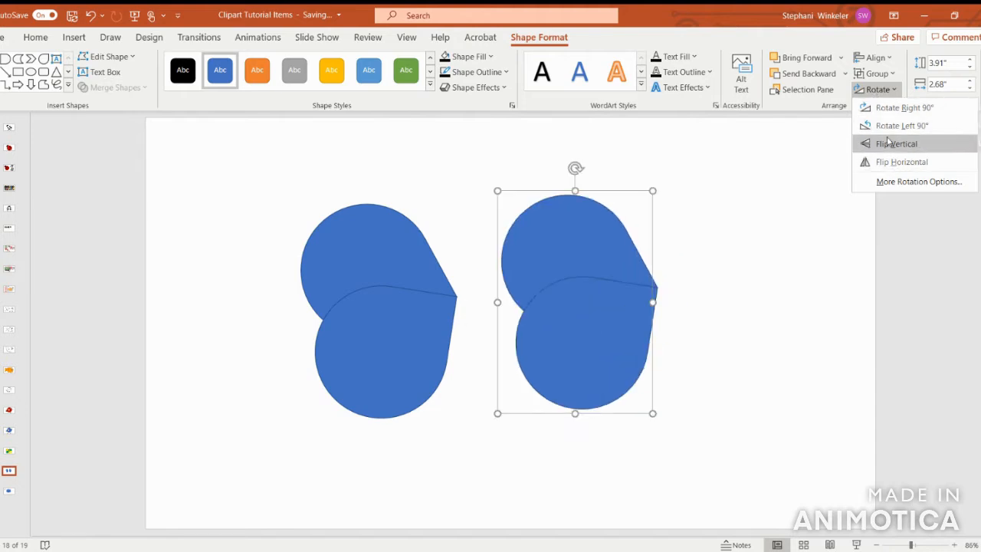
click(889, 162)
drag(601, 229, 633, 233)
click(354, 253)
drag(354, 255, 373, 256)
click(825, 270)
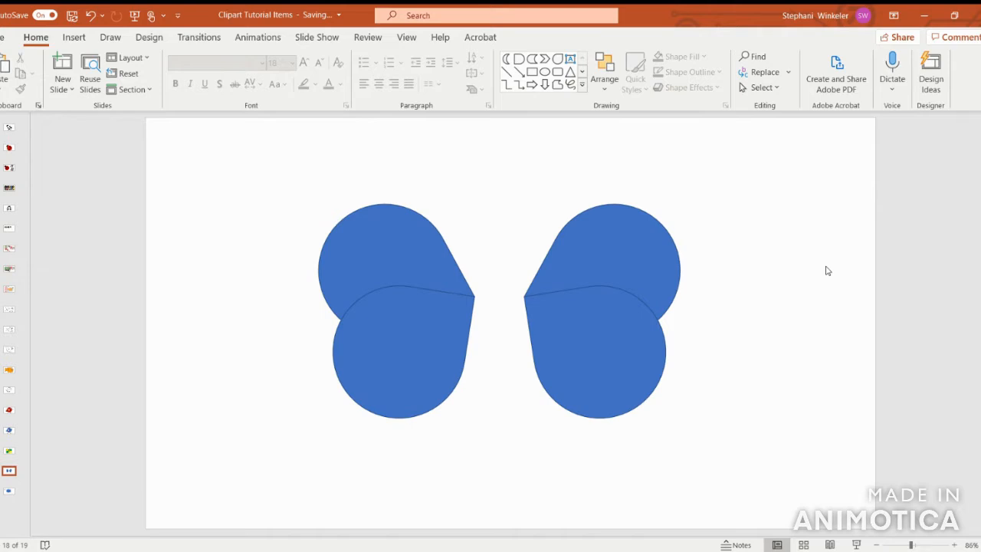
Draw a circle about 1.17 inches wide in the empty area above and left of the wings.
click(76, 38)
click(218, 71)
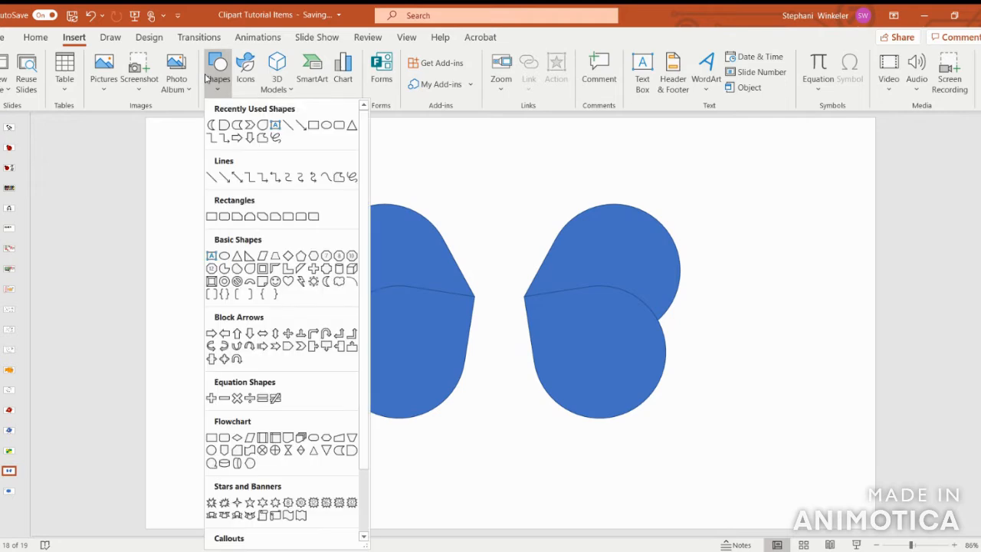
click(327, 125)
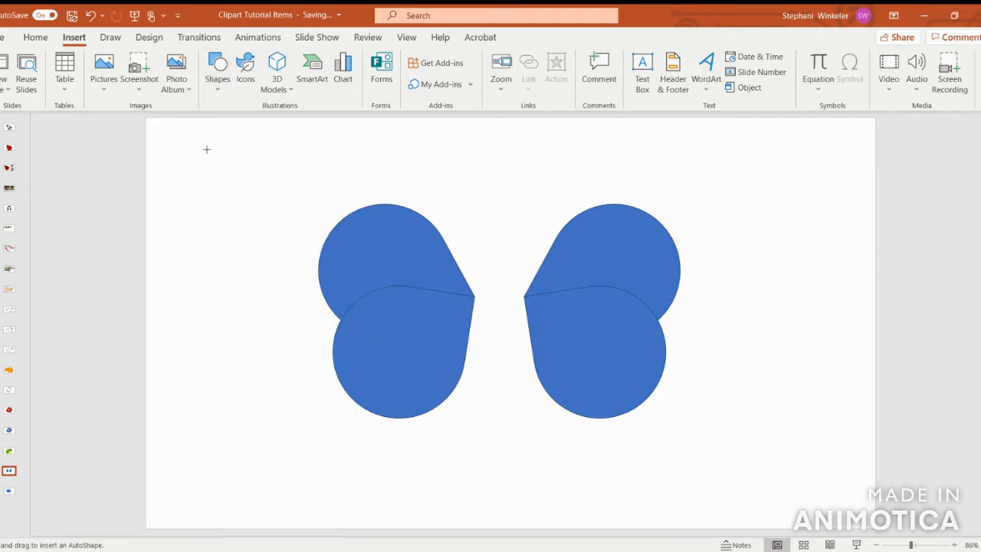
drag(205, 150, 255, 201)
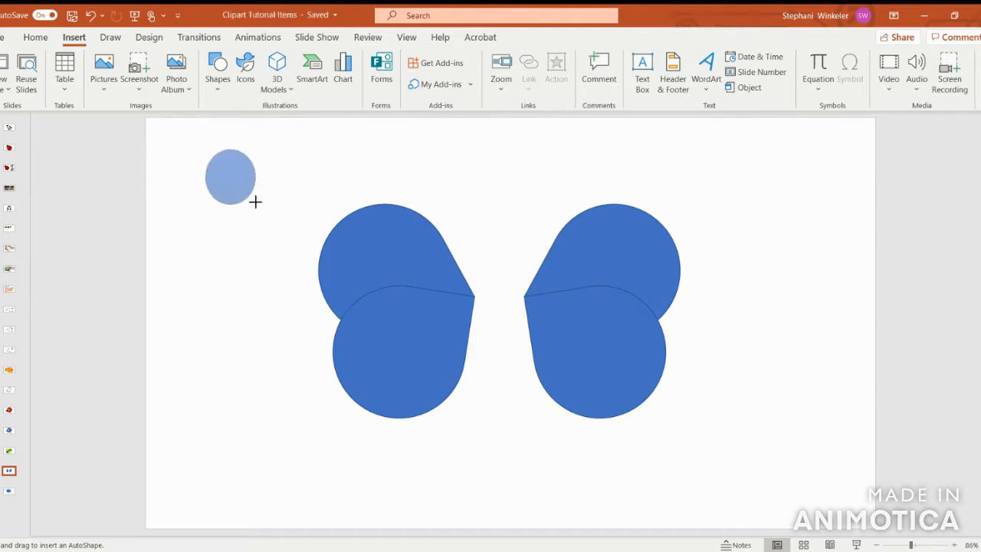
drag(255, 202, 261, 204)
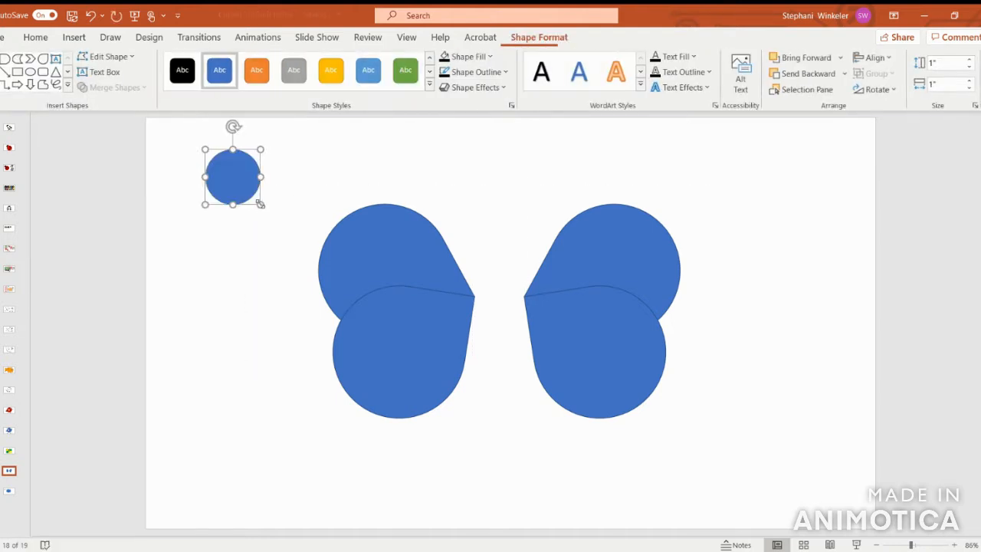
drag(260, 204, 268, 214)
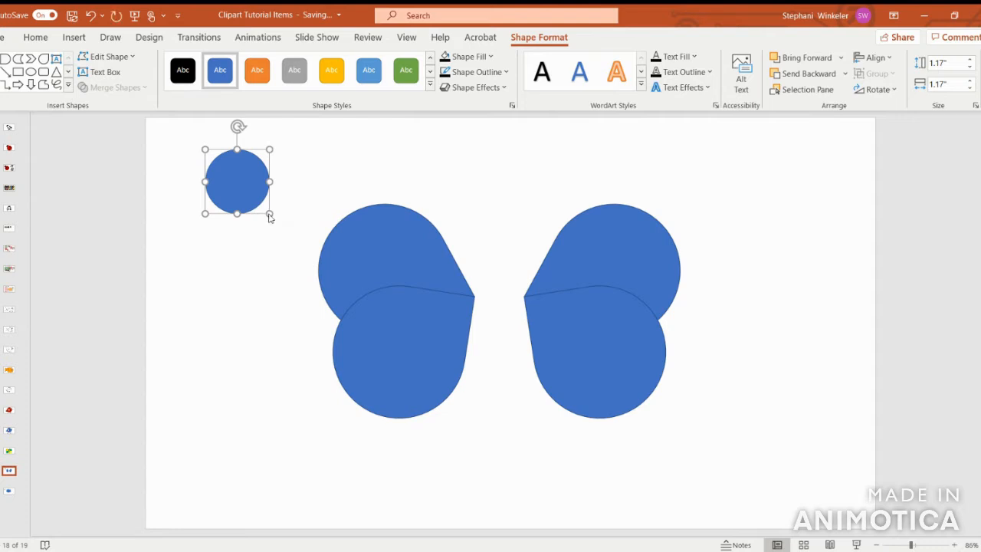
Make three copies of the small circle and stack them straight below it, each slightly overlapping, to form a four-circle column.
key(ctrl+v)
drag(257, 191, 249, 228)
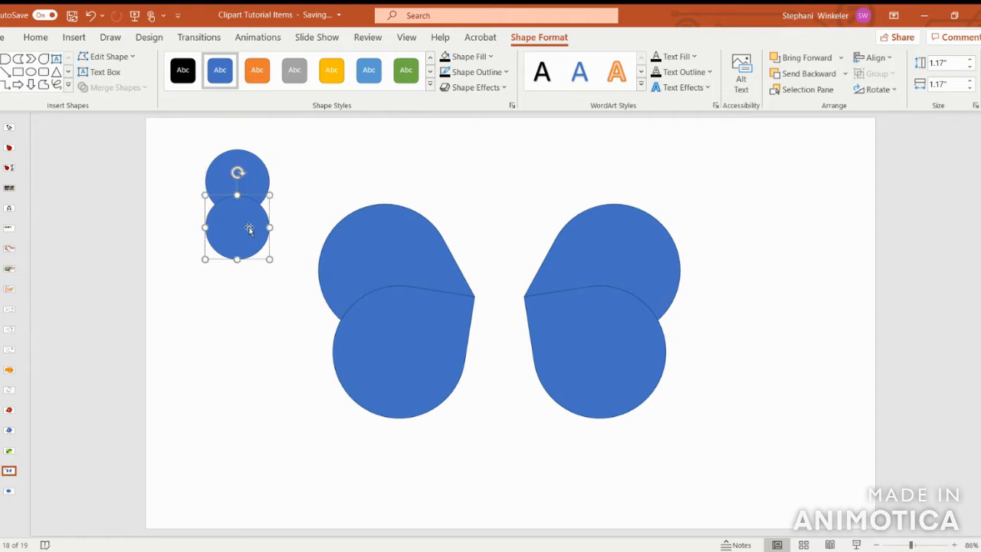
key(ctrl+v)
drag(260, 227, 251, 265)
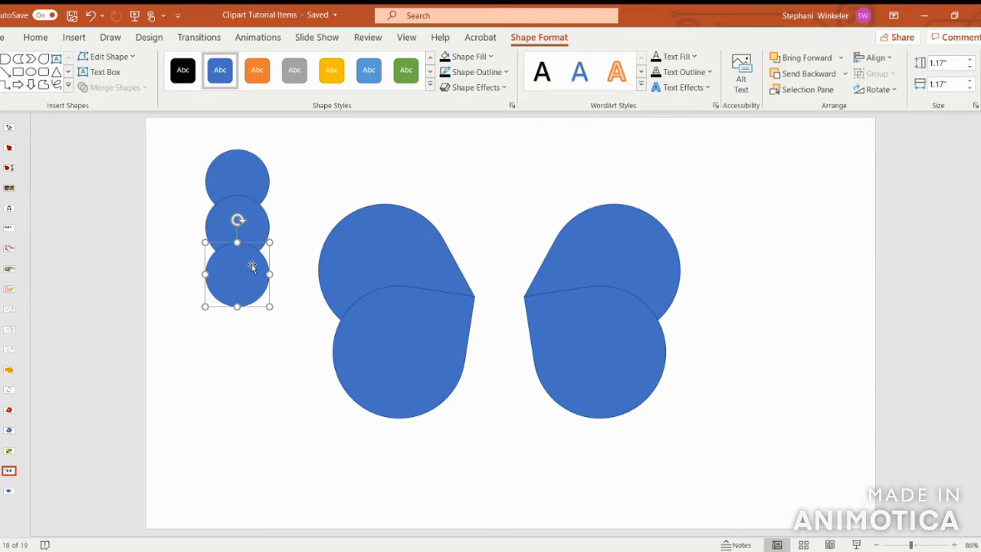
key(ctrl+d)
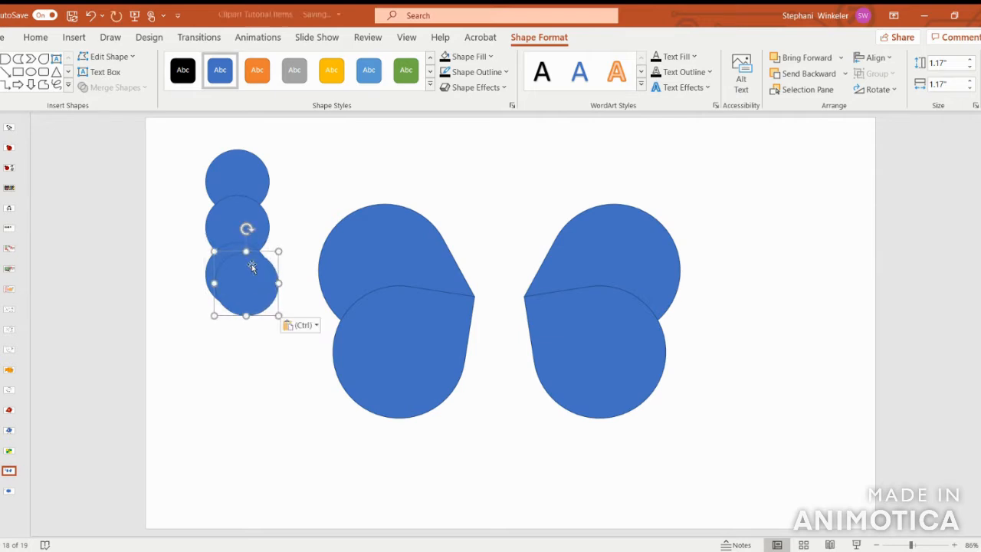
drag(250, 265, 245, 304)
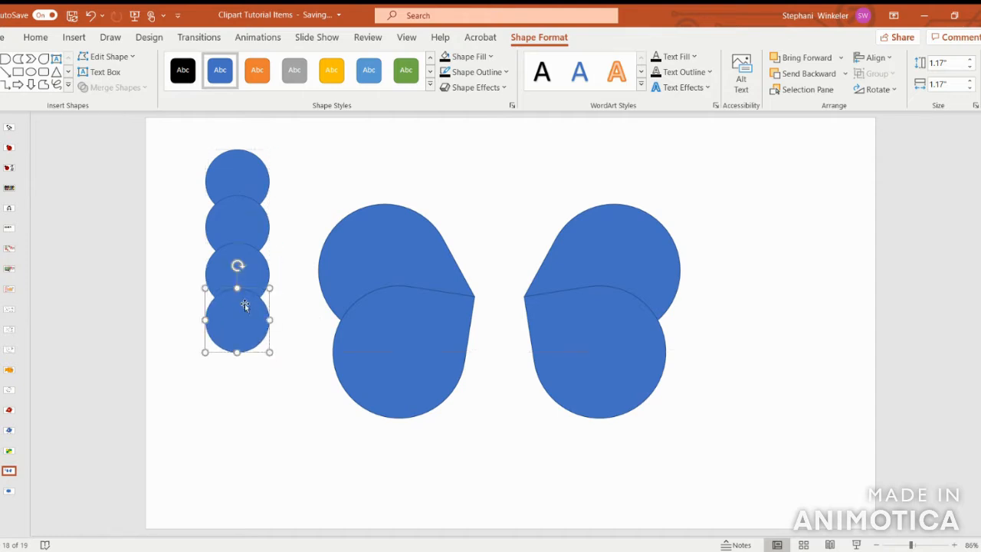
click(265, 480)
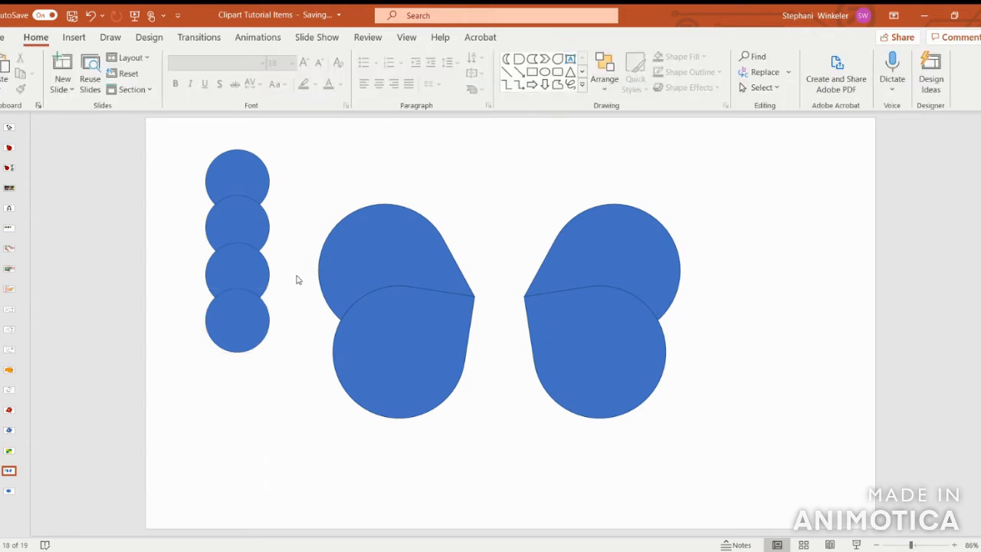
Reorder the stacked circles so each overlaps the one below, bringing the top circle forward and sending the two lowest backward.
click(233, 166)
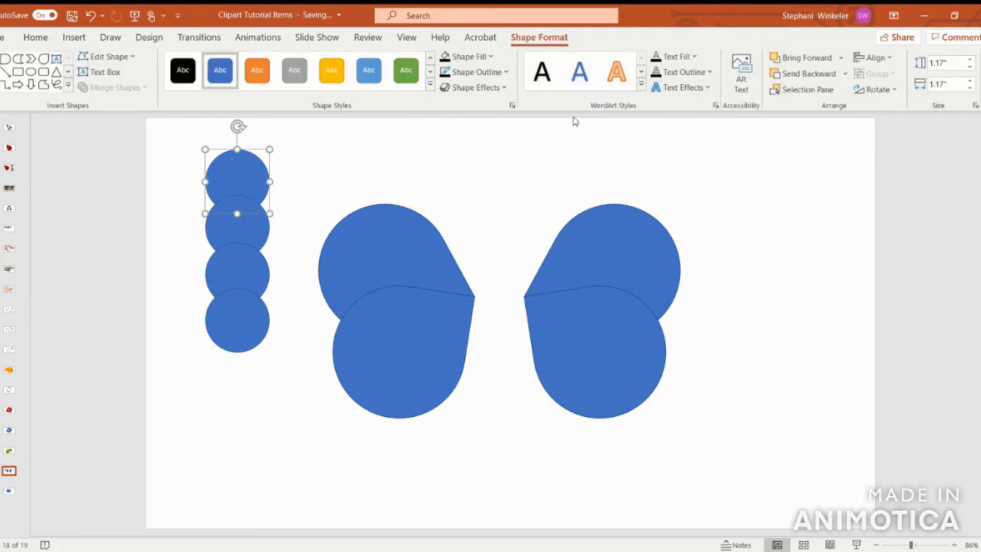
click(806, 58)
click(244, 265)
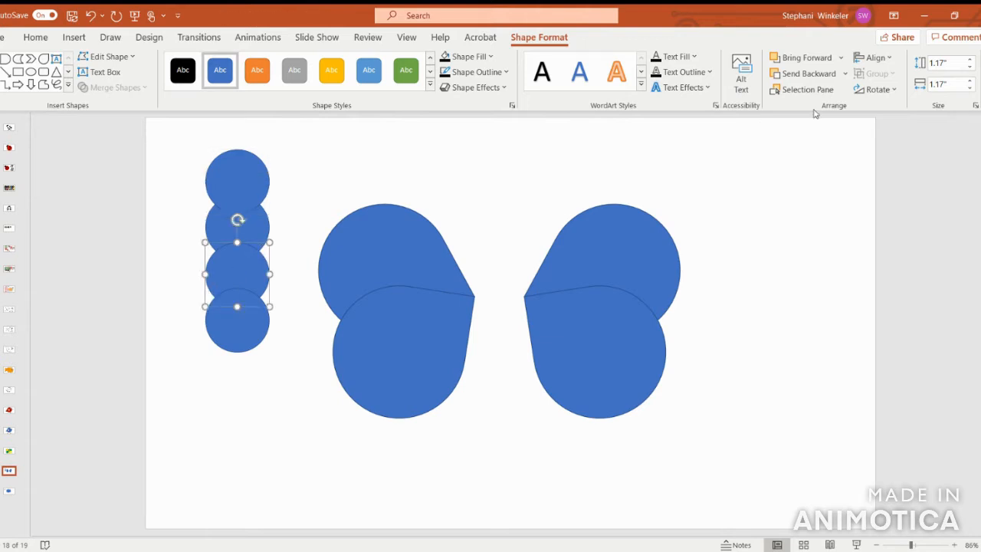
click(809, 74)
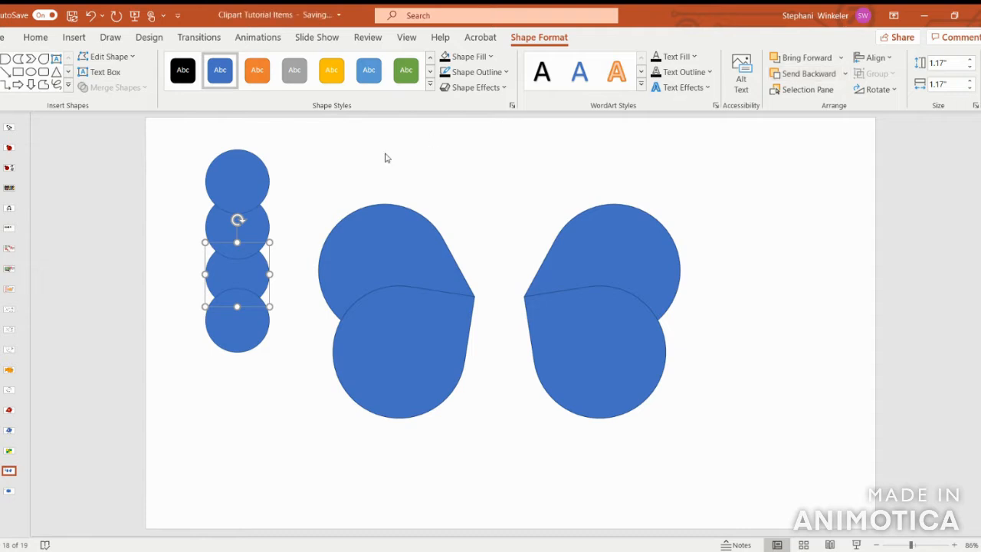
click(251, 327)
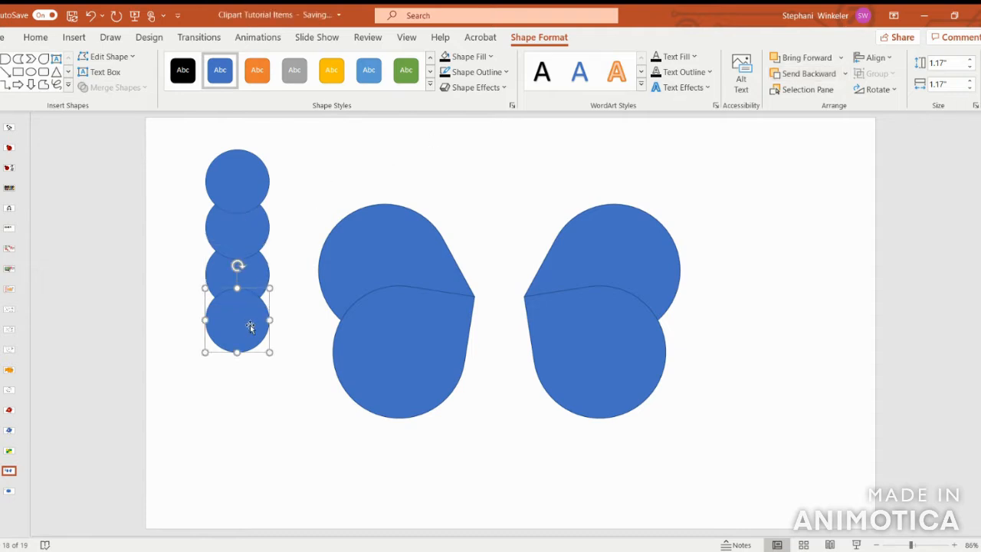
click(819, 80)
click(267, 422)
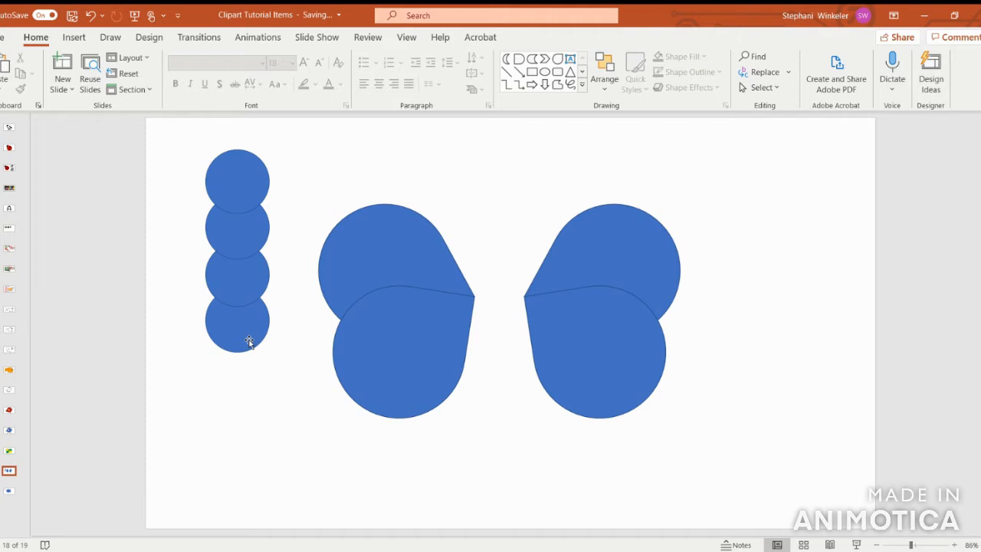
click(243, 184)
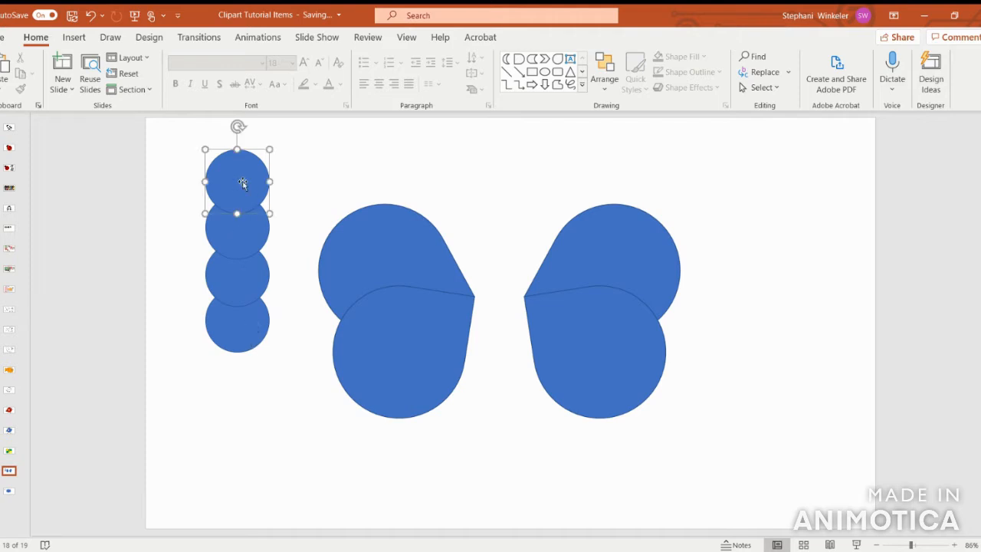
shift+click(252, 237)
shift+click(236, 296)
shift+click(234, 343)
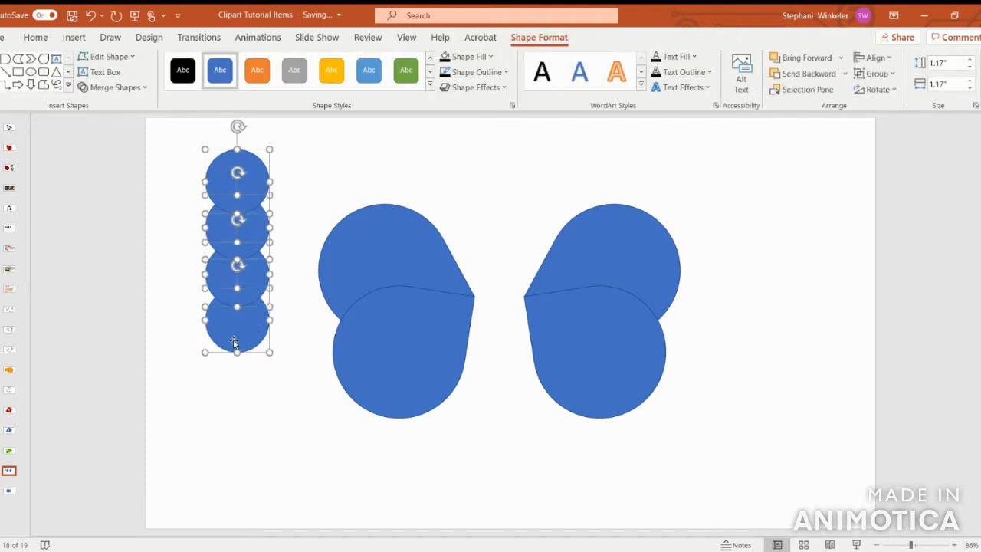
click(246, 389)
Group the four stacked circles into a single body object.
click(243, 184)
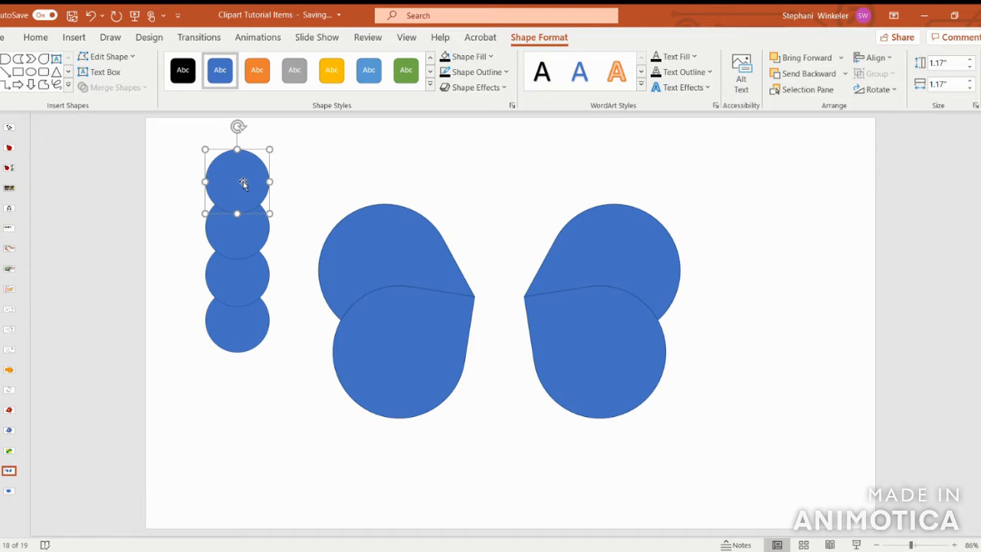
shift+click(254, 235)
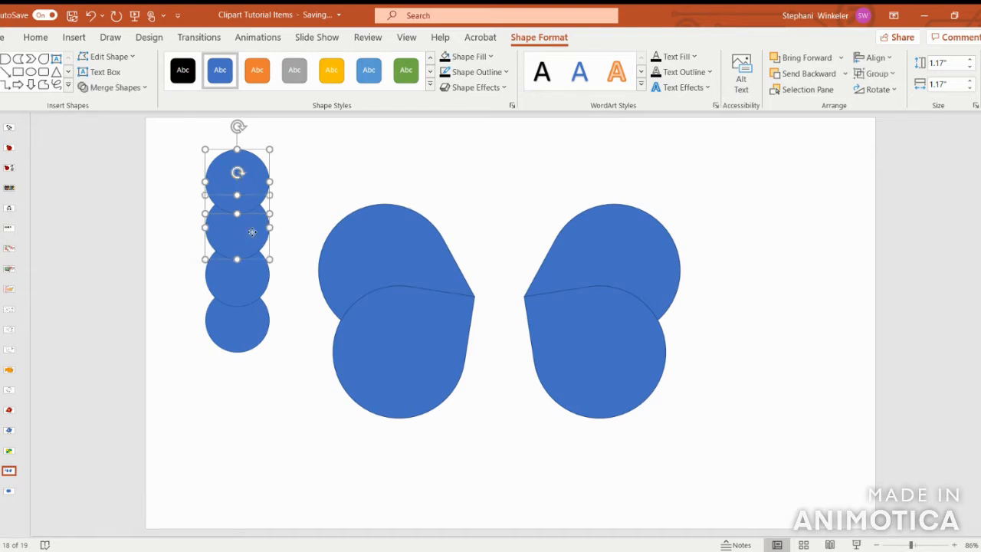
shift+click(258, 285)
shift+click(244, 331)
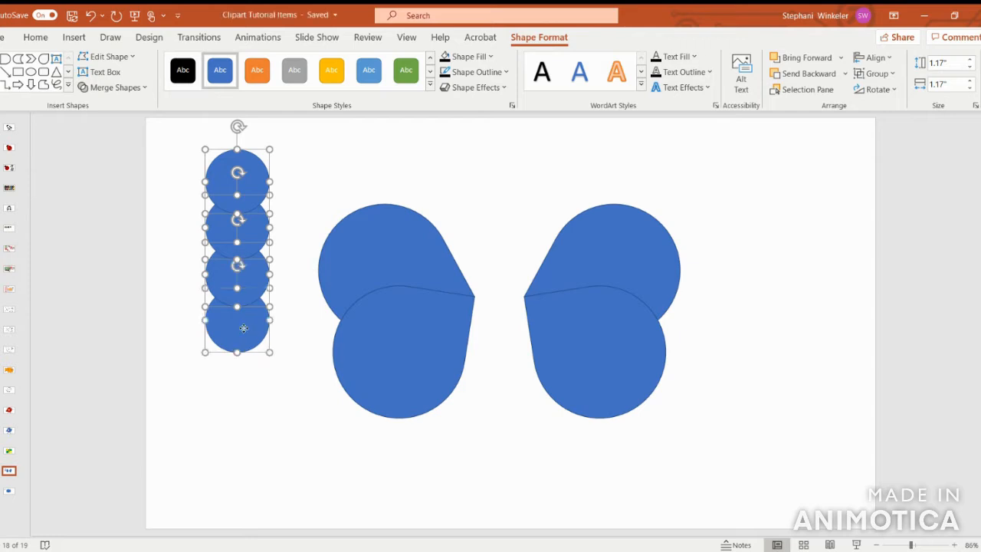
right_click(244, 330)
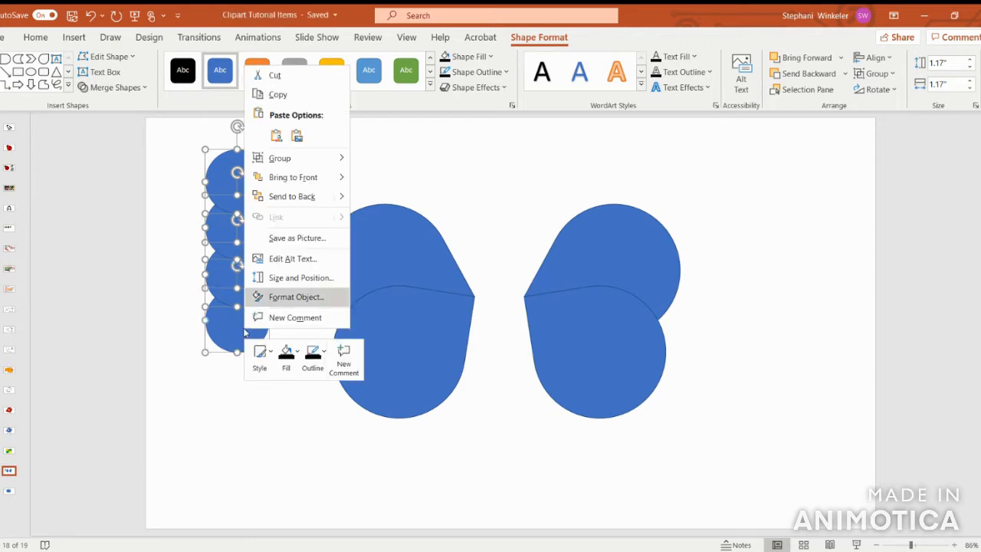
mouse_move(311, 163)
click(391, 161)
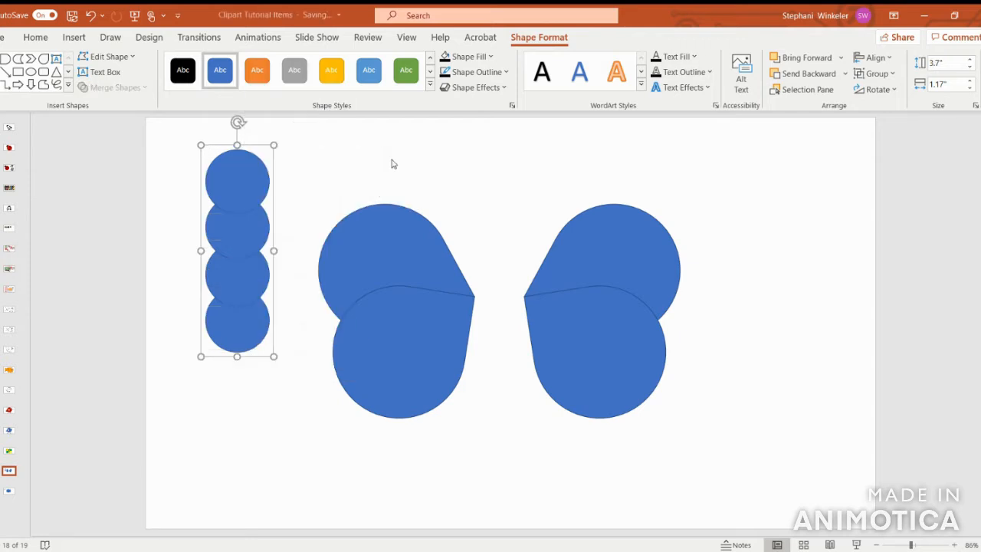
Move the circle body between the wings and shift both wing groups inward so their points tuck behind the body.
drag(245, 173, 505, 234)
click(599, 249)
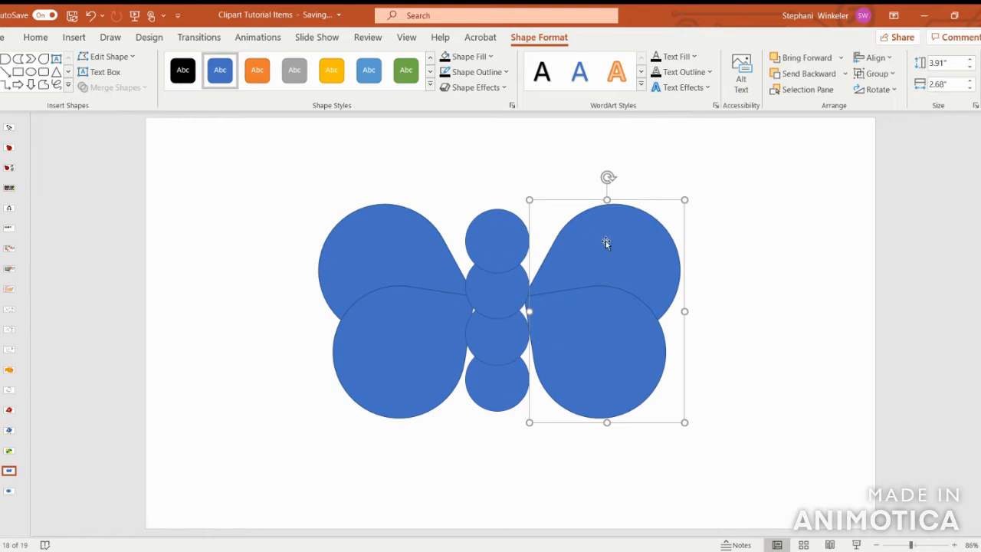
drag(622, 241, 603, 238)
click(378, 241)
drag(378, 241, 399, 237)
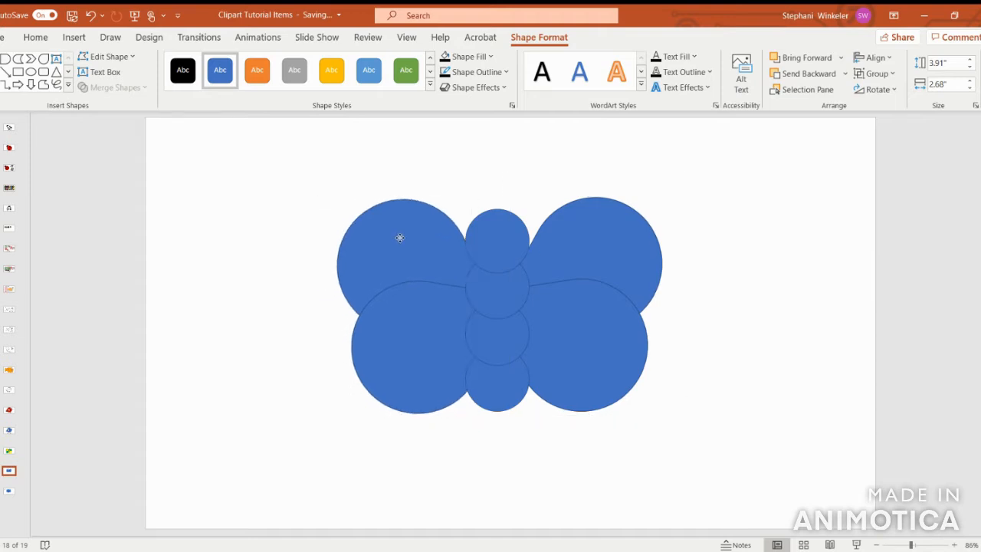